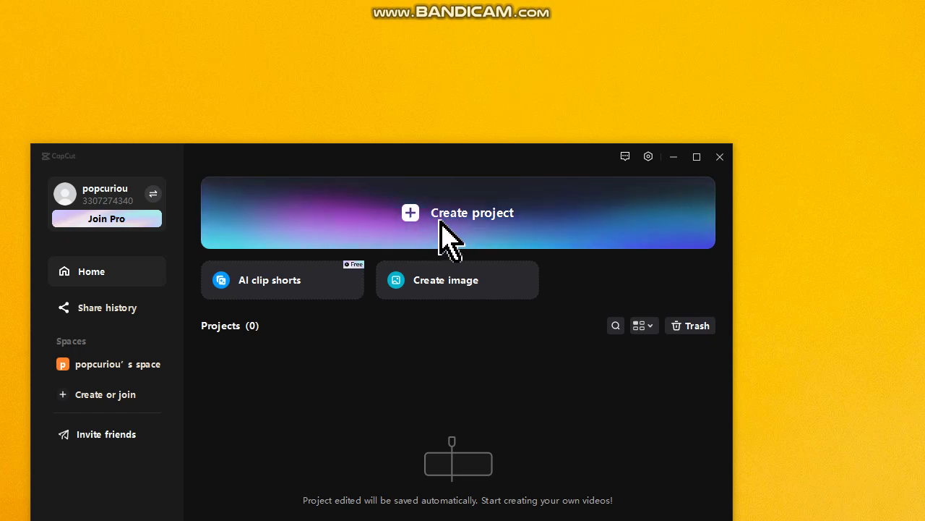
Step: Create a new project and import example (3).mp4 into its media panel
left_click(454, 224)
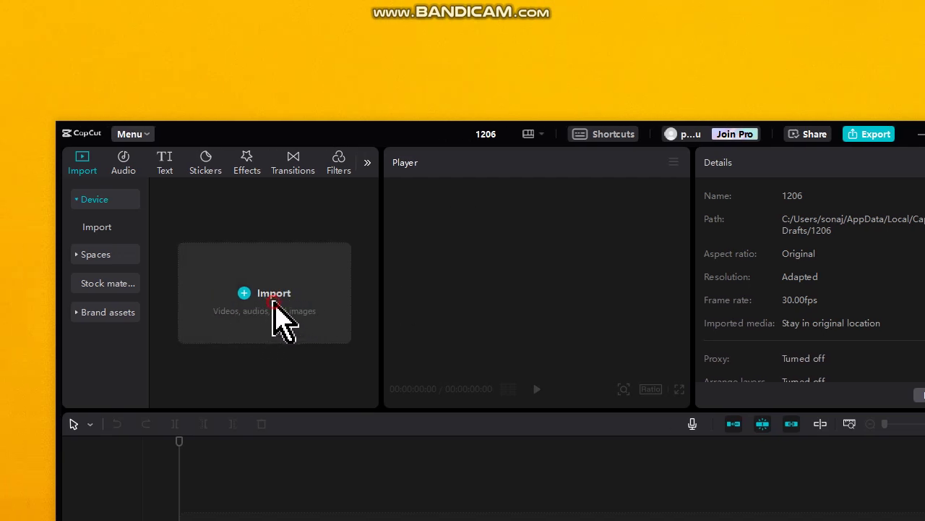
left_click(275, 303)
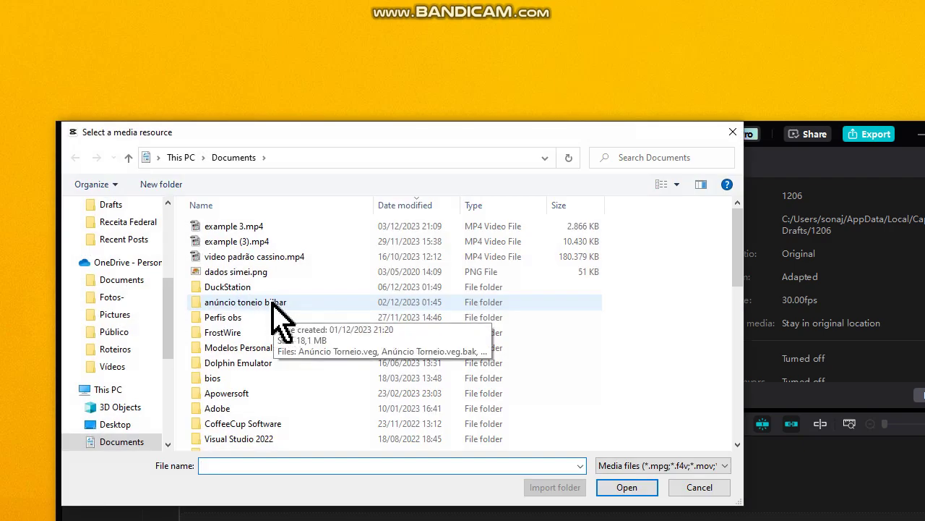
left_click(244, 244)
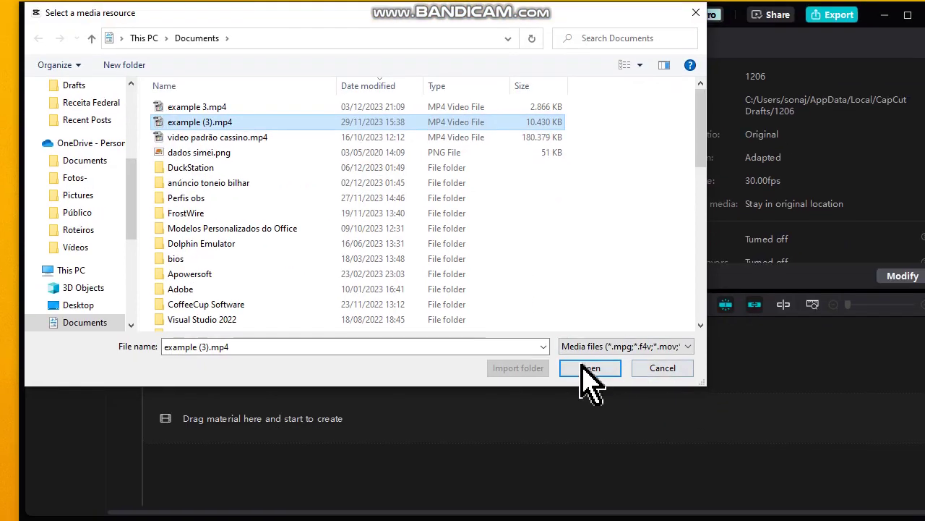
left_click(585, 369)
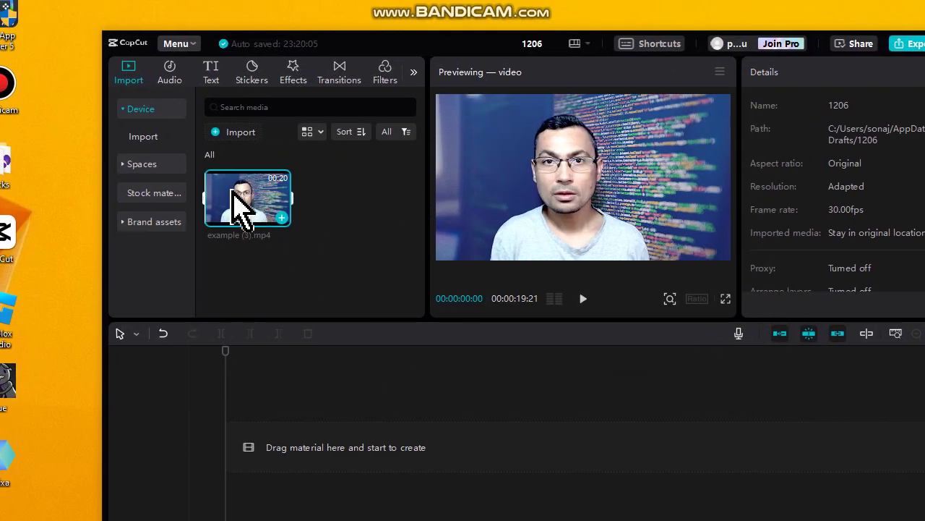
Step: Add example (3).mp4 to the timeline, preview it, and show its Speed settings (1.0x, 19.7s)
left_click_drag(268, 228, 296, 450)
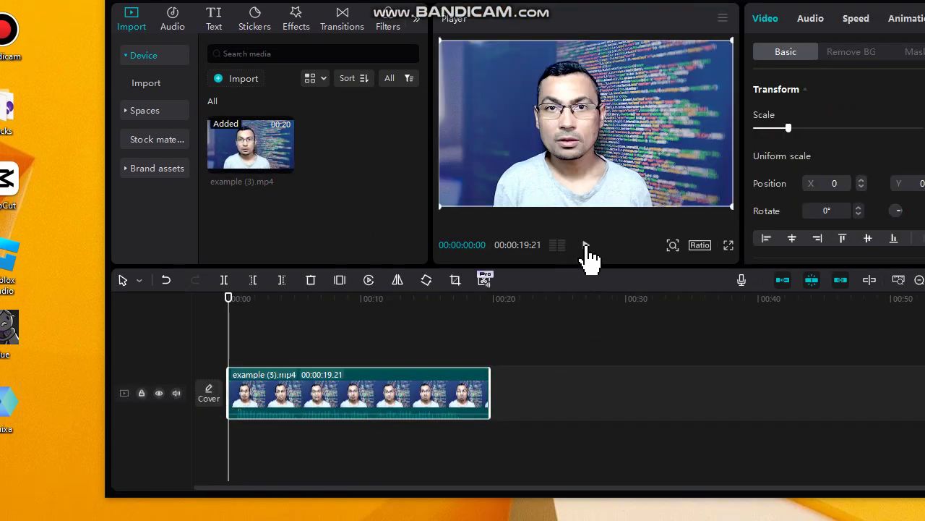
left_click(586, 246)
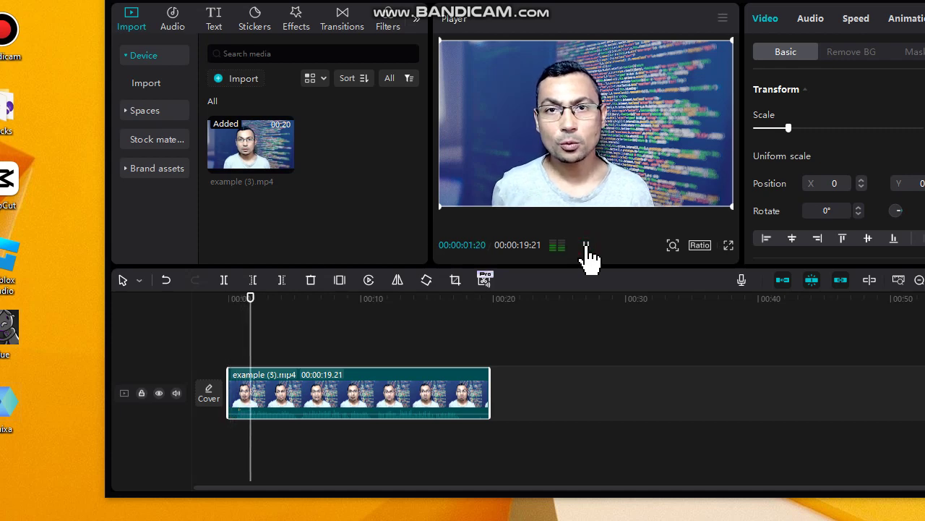
left_click(585, 246)
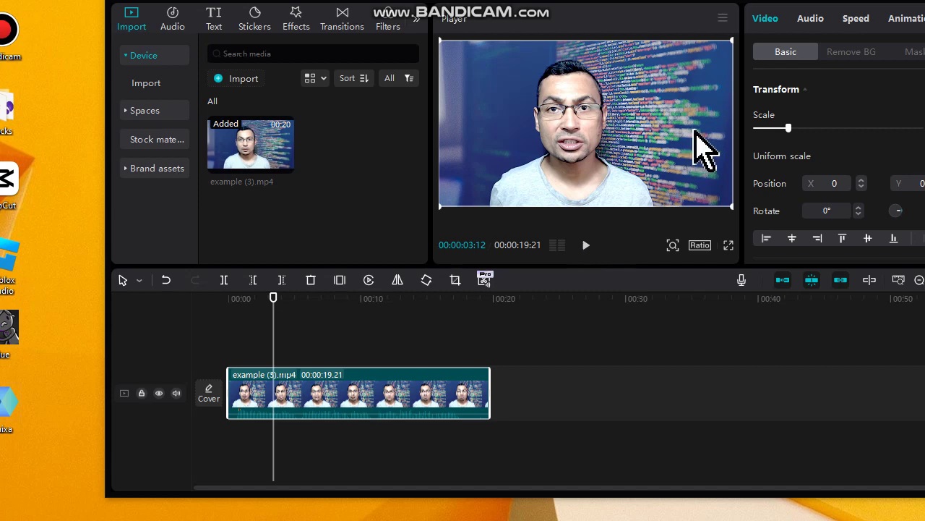
left_click(856, 18)
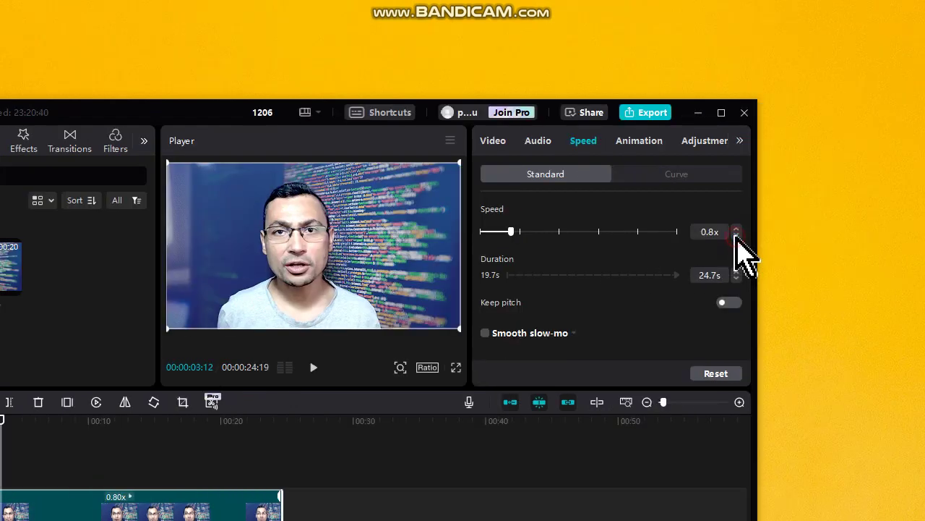
Step: Lower the clip speed stepwise through 0.5x and 0.3x to 0.1x, stretching it to 197.0s
left_click(736, 235)
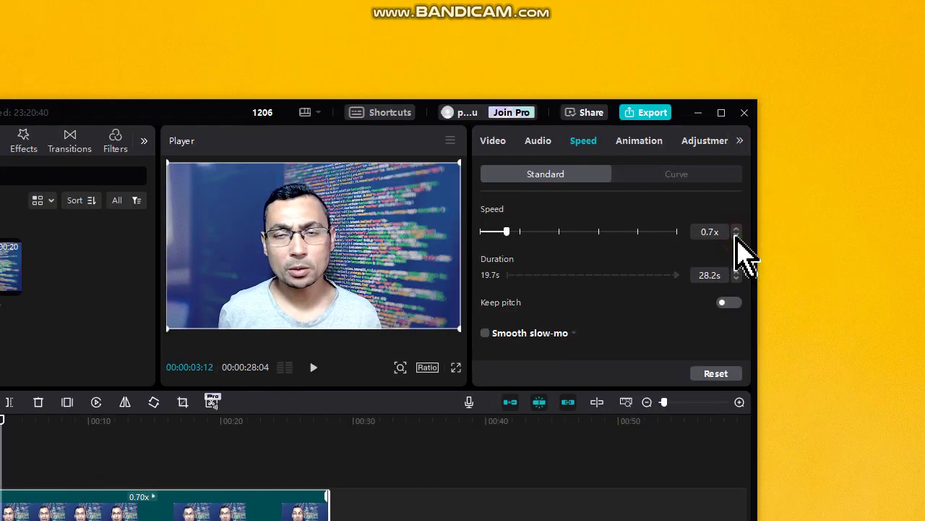
left_click(736, 235)
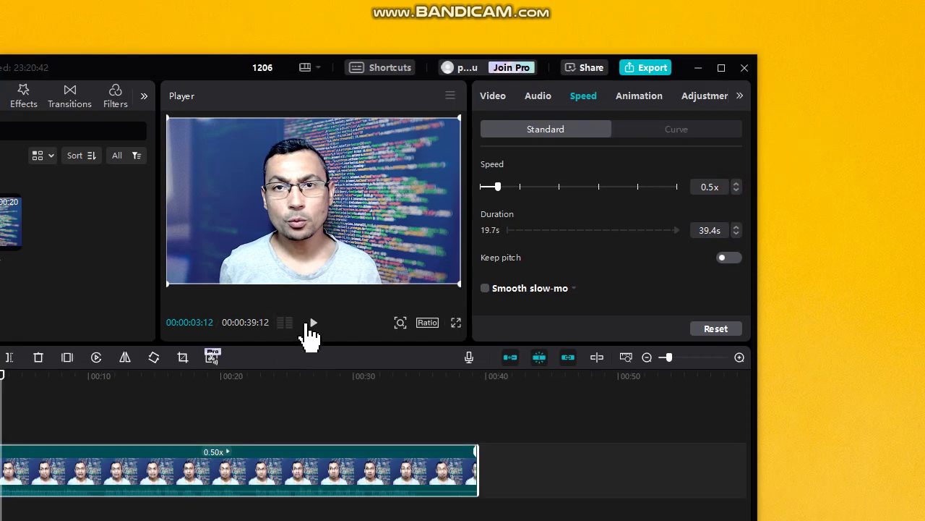
left_click(313, 324)
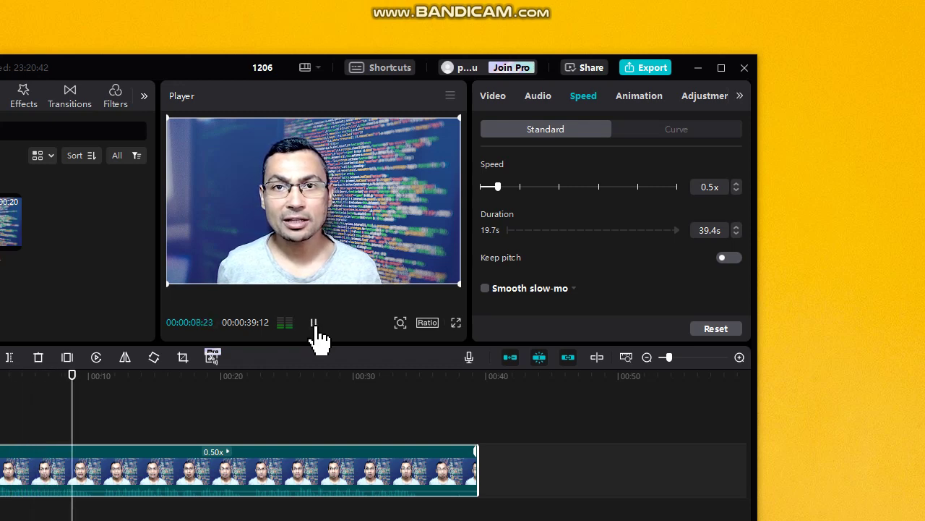
left_click(313, 324)
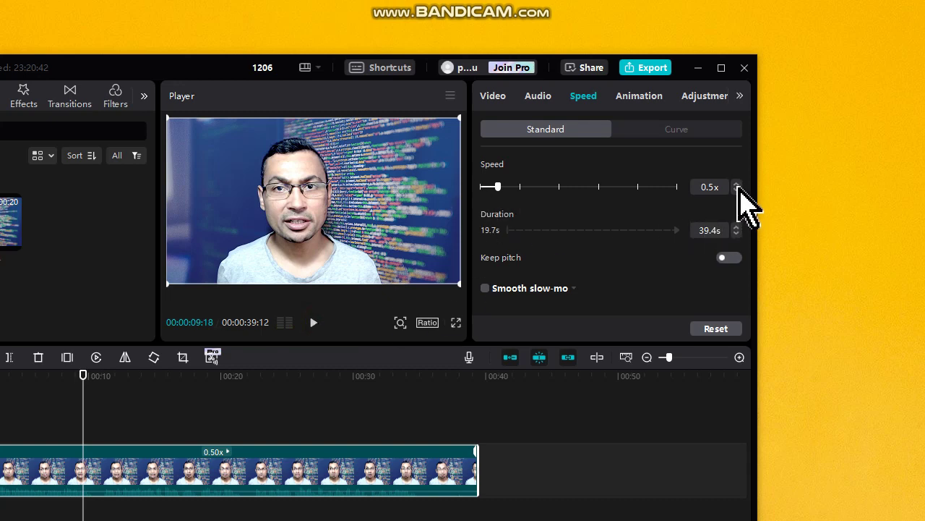
left_click(737, 189)
left_click(737, 190)
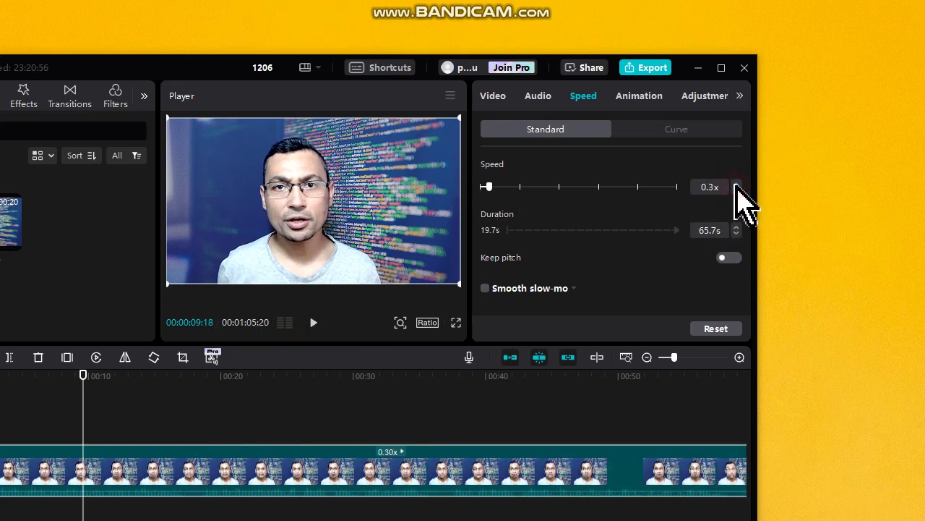
left_click(736, 185)
left_click(737, 190)
left_click(737, 191)
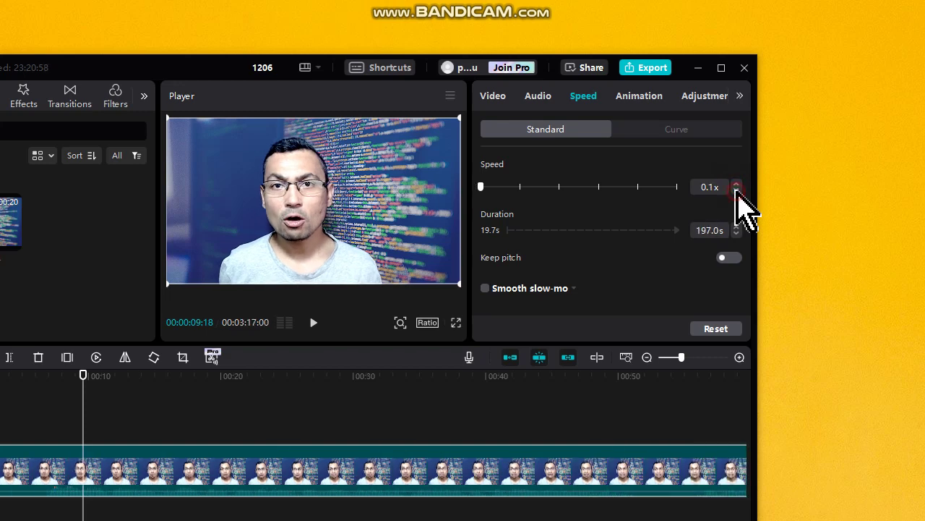
Step: Set the clip speed to 1.5x and preview it from the timeline start
left_click_drag(561, 188, 561, 189)
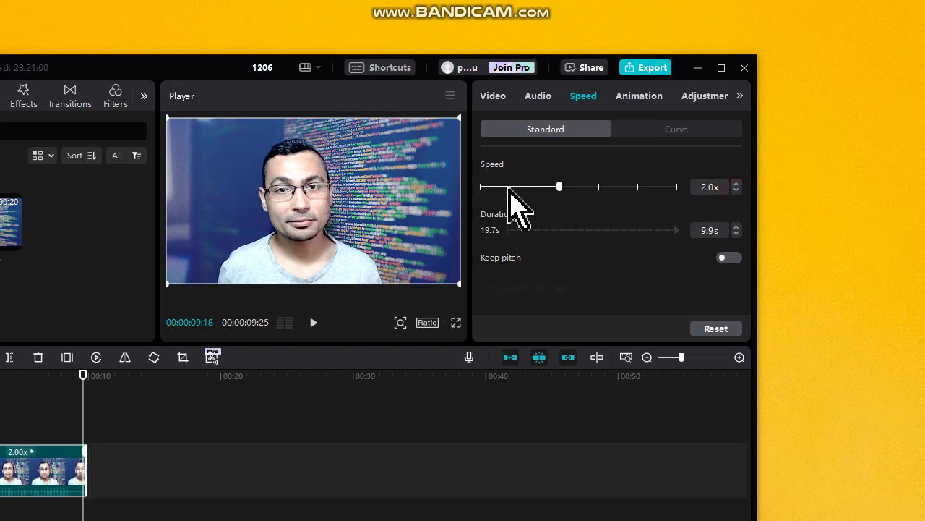
left_click(737, 190)
left_click(737, 190)
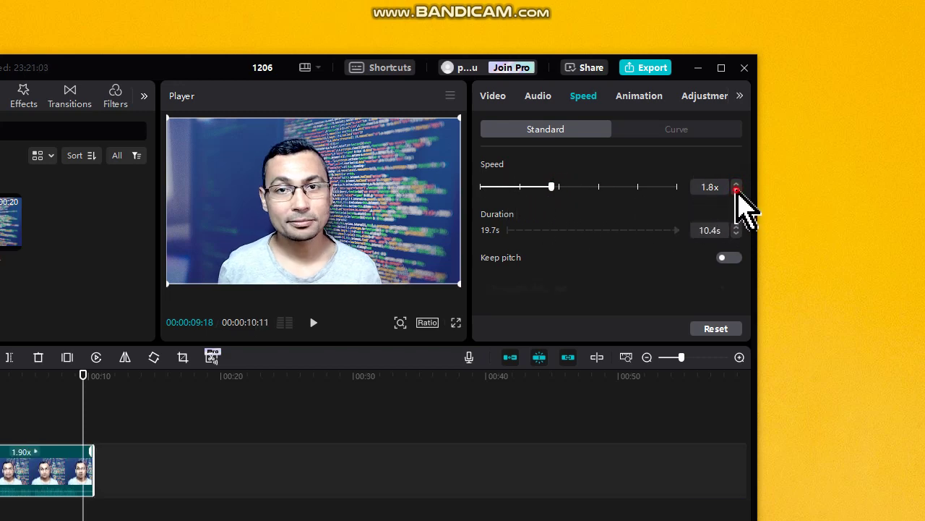
left_click(736, 190)
left_click(736, 190)
left_click(737, 190)
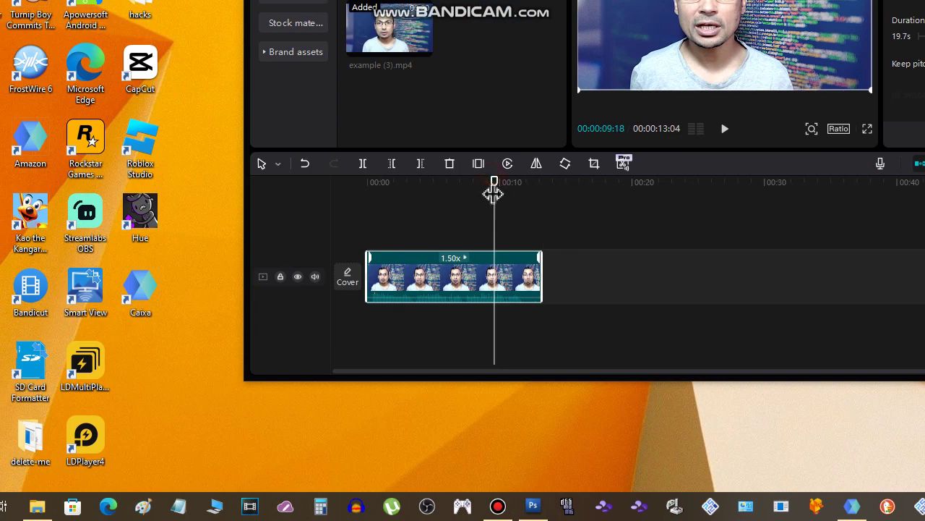
left_click_drag(493, 192, 331, 196)
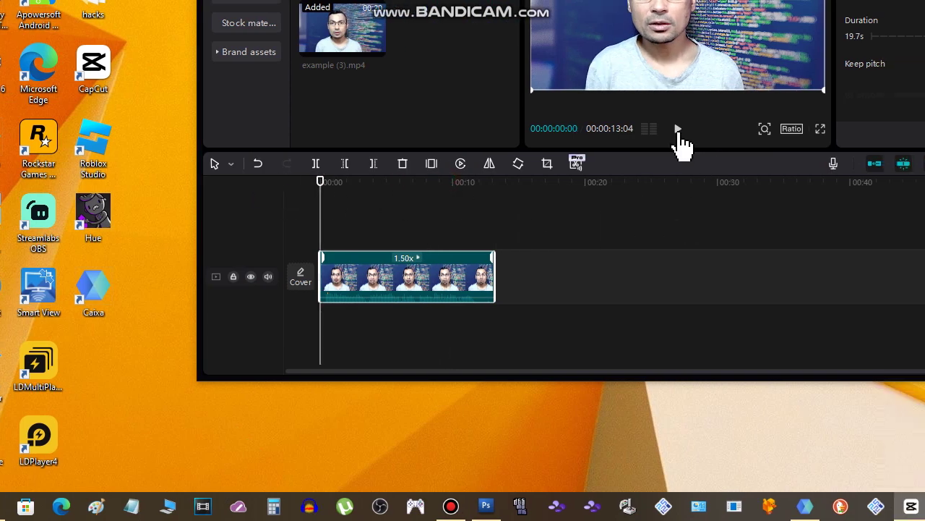
left_click(679, 129)
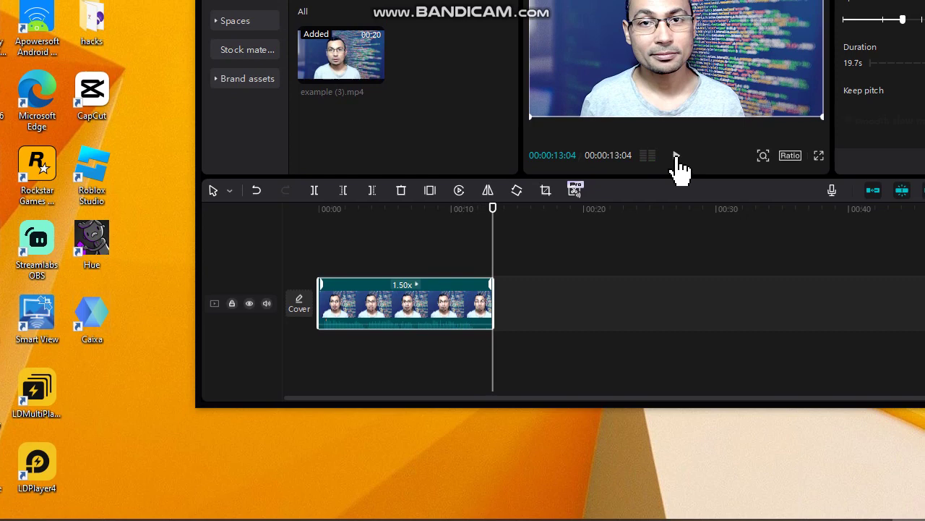
left_click(678, 133)
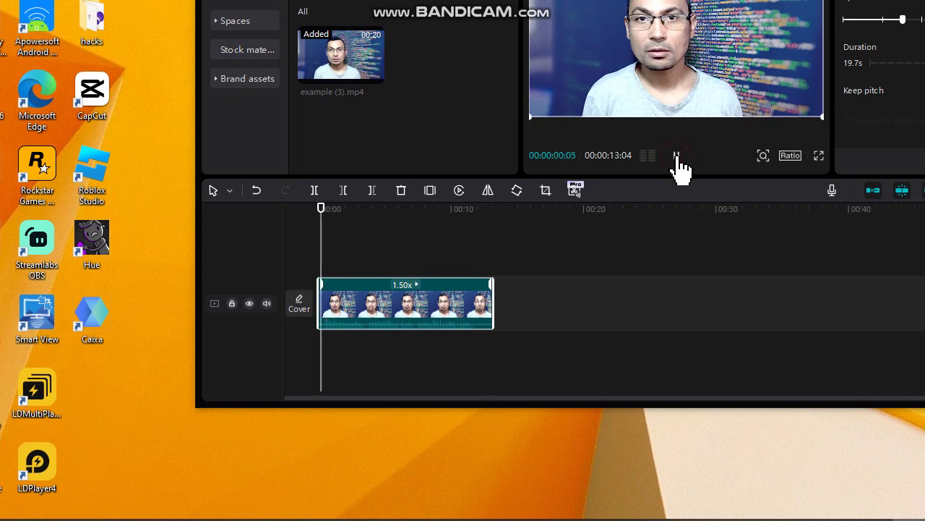
left_click(677, 157)
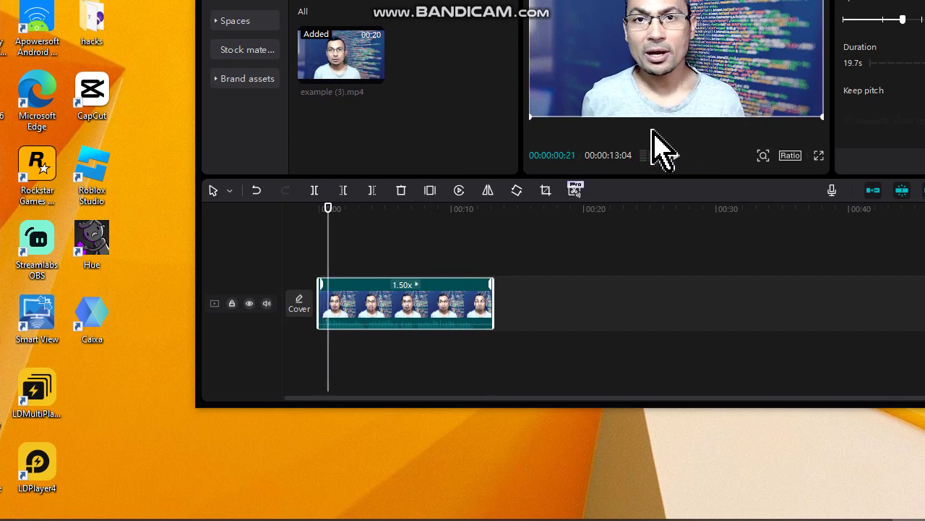
Step: Raise the clip speed in 0.1x increments to 1.9x, shortening it to 10.4s
left_click(736, 132)
left_click(736, 131)
left_click(736, 131)
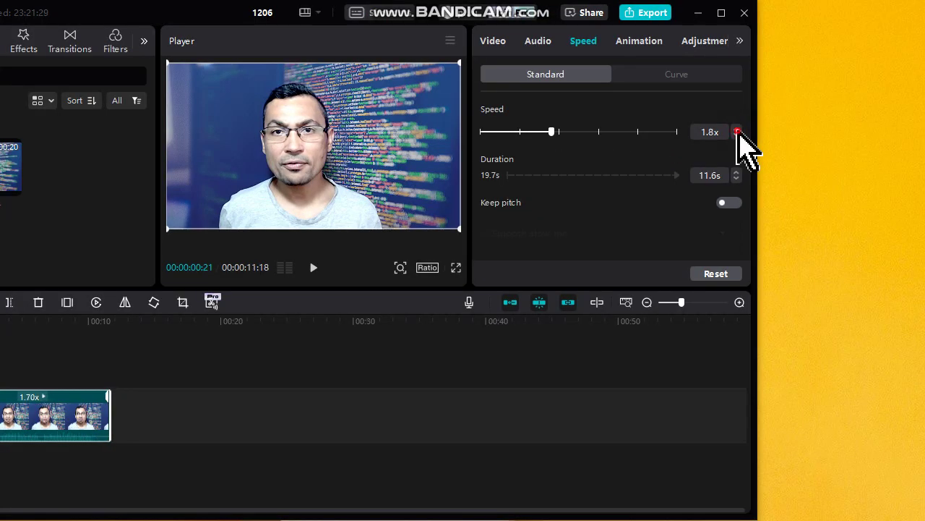
left_click(736, 132)
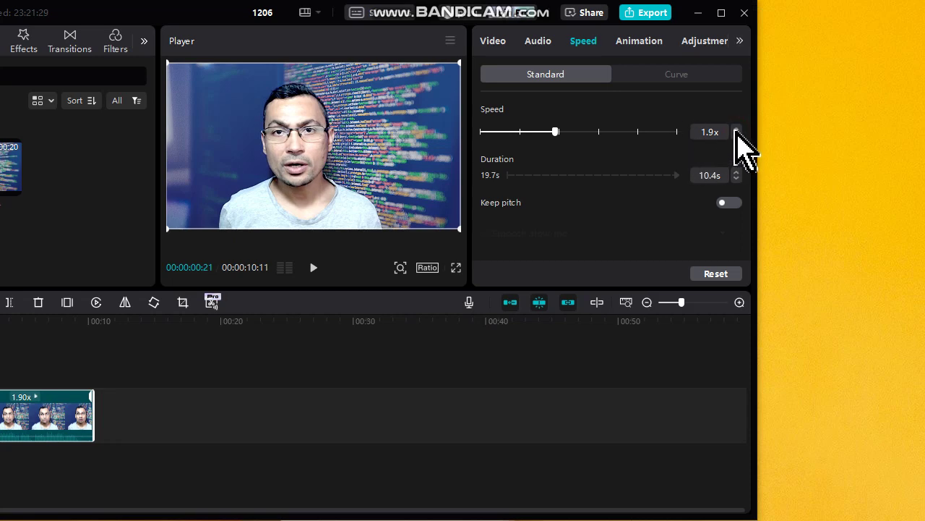
left_click(736, 131)
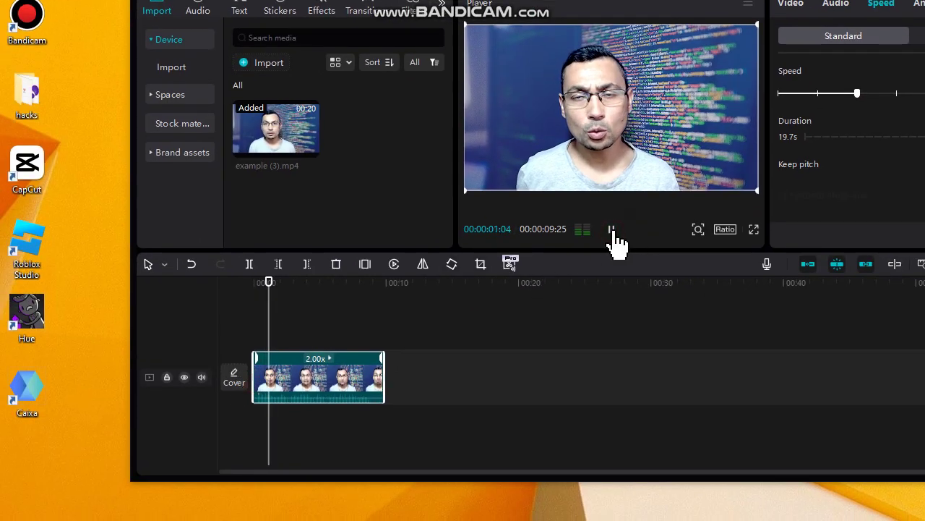
Step: Replay the 2.0x (9.9s) clip with Keep pitch on to hear the sped-up audio
left_click(611, 230)
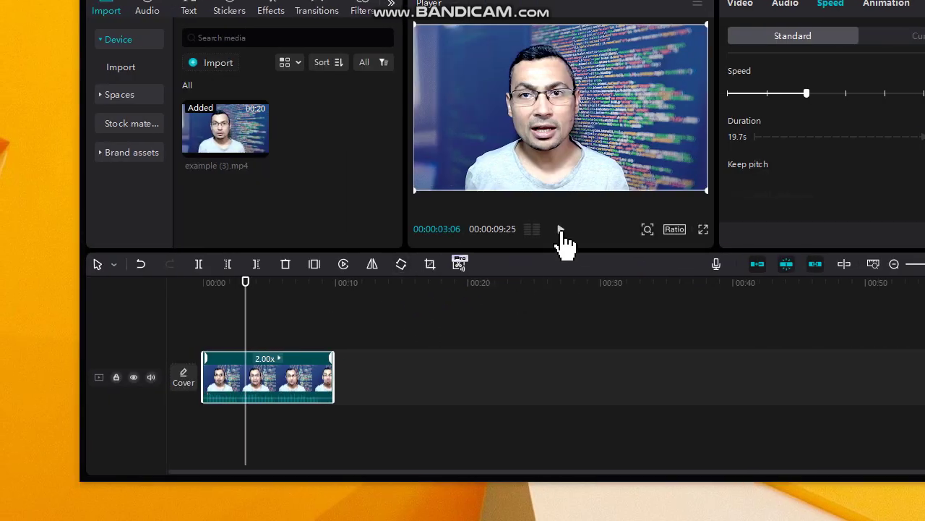
left_click(561, 230)
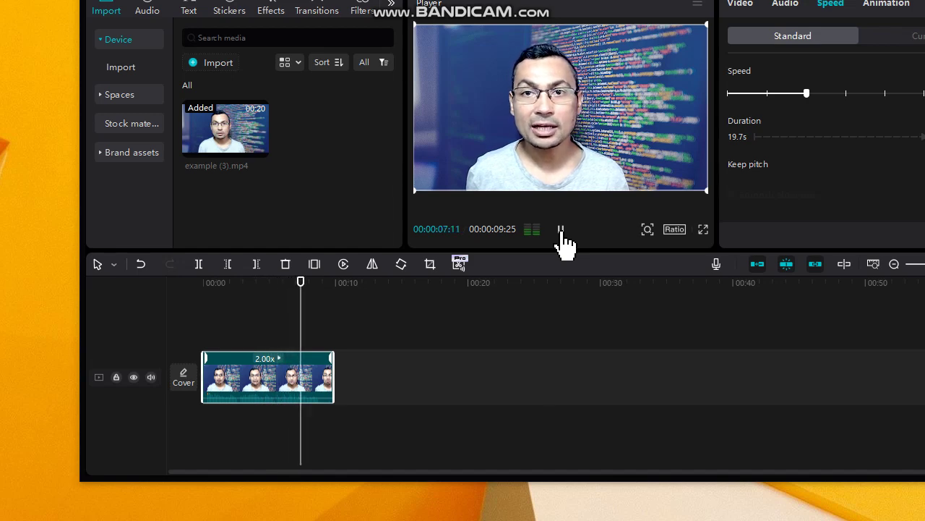
Step: Set the clip speed to 1.5x (13.2s) and play it from the start
left_click(561, 230)
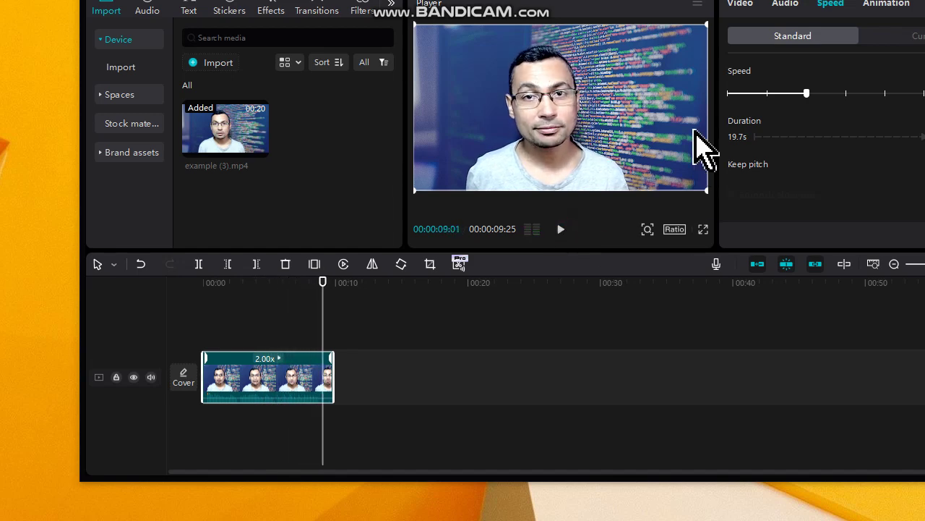
left_click_drag(806, 94, 783, 93)
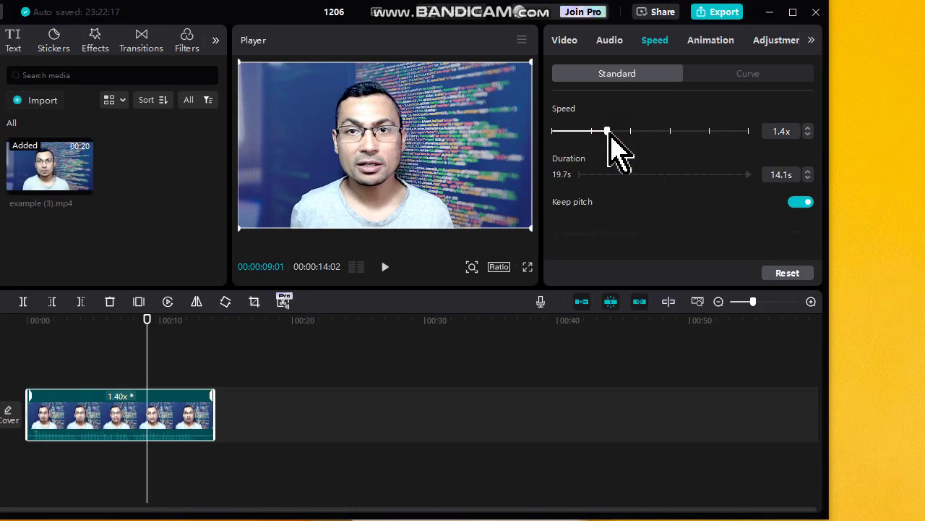
left_click_drag(612, 132, 612, 132)
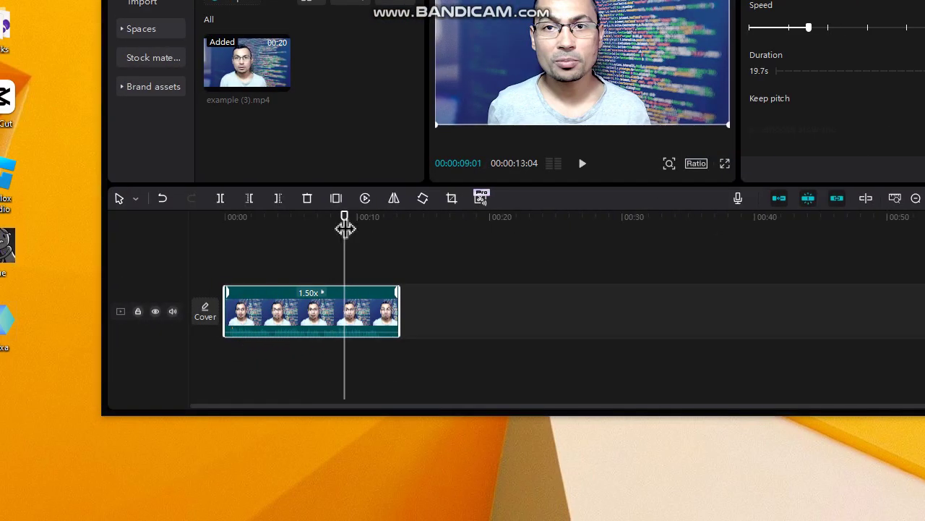
left_click_drag(345, 228, 224, 234)
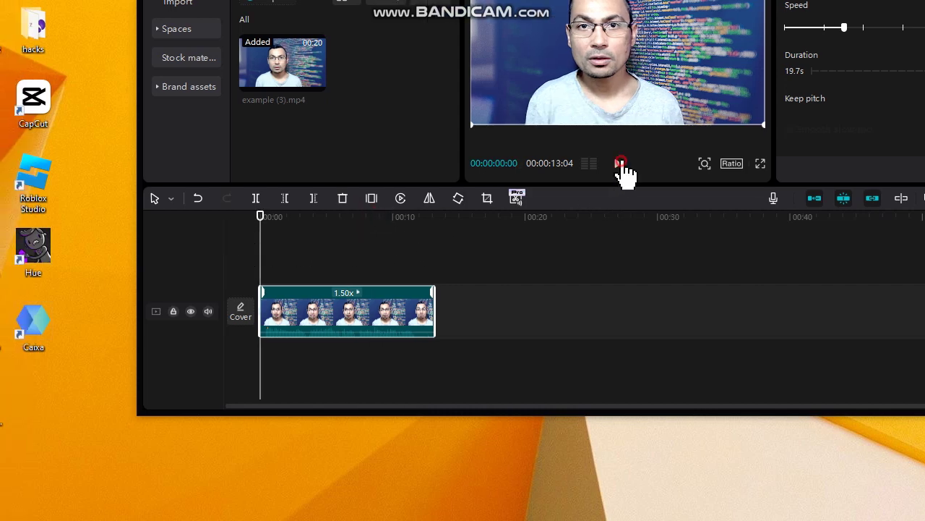
left_click(621, 163)
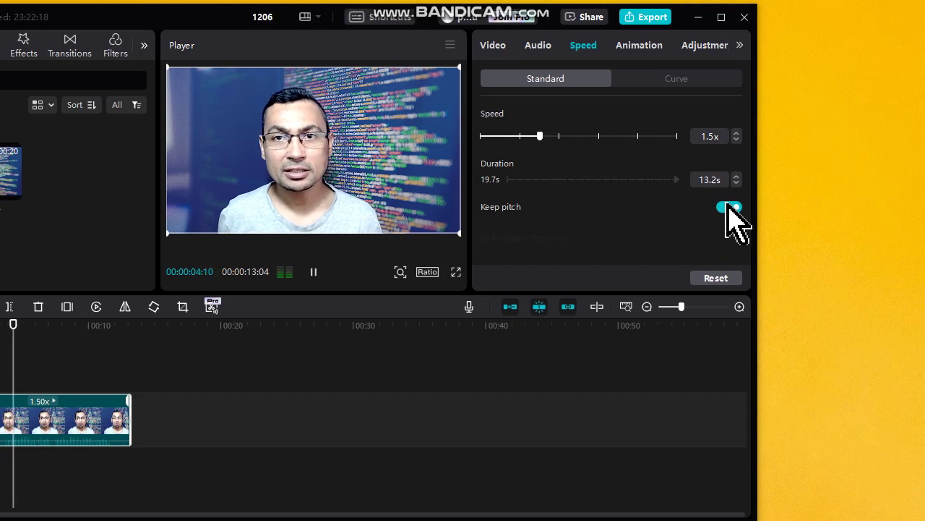
Step: Compare playback with Keep pitch off, then leave Keep pitch switched on
left_click(830, 207)
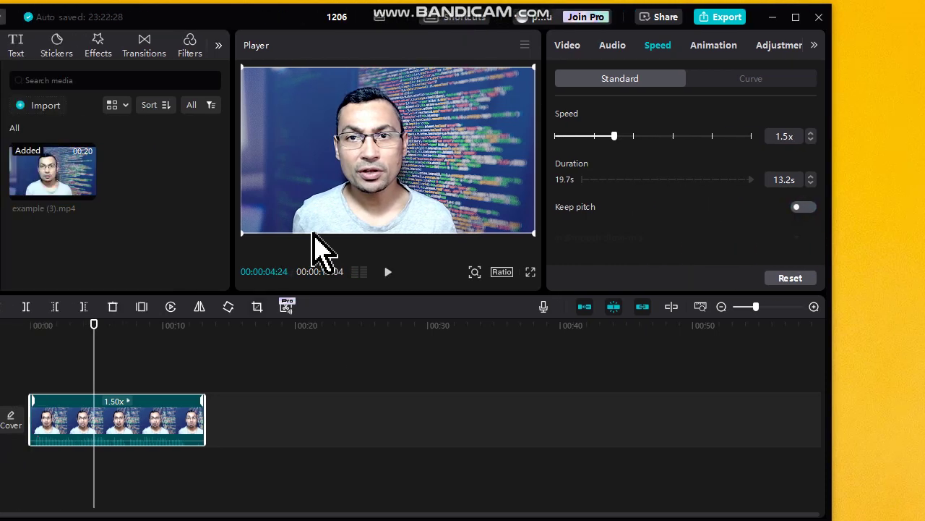
left_click(313, 272)
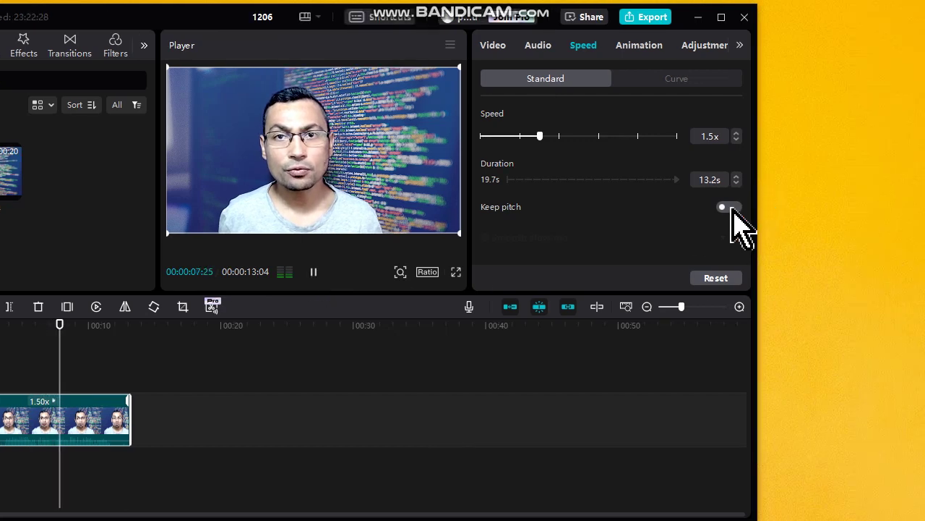
left_click(798, 207)
left_click(321, 278)
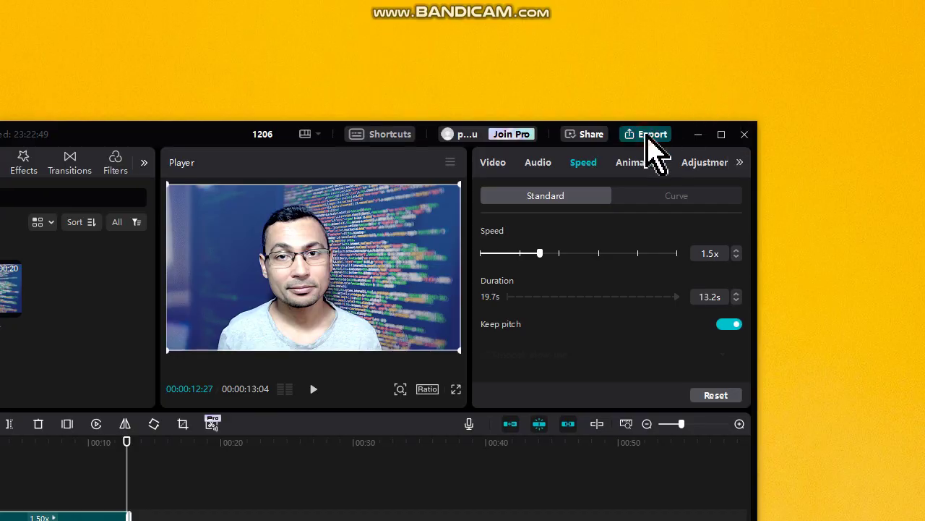
left_click(647, 135)
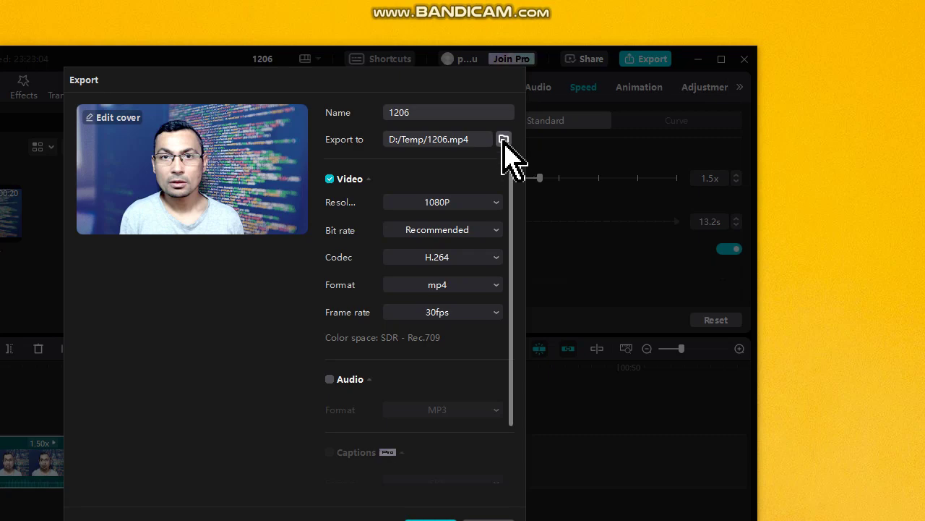
left_click(504, 140)
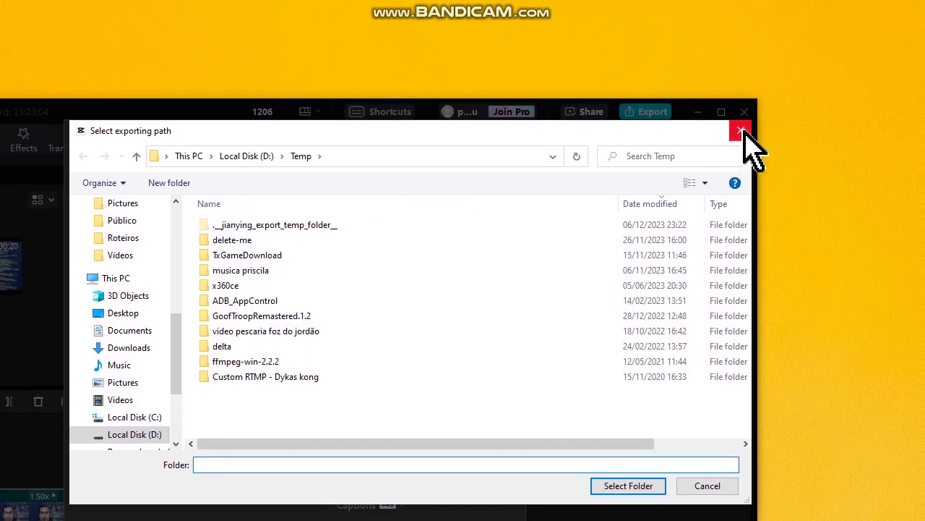
left_click(741, 77)
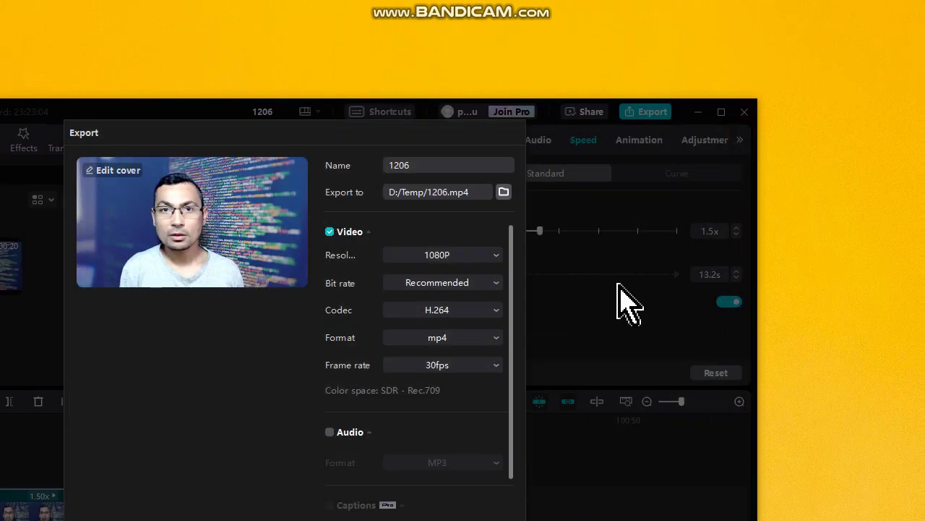